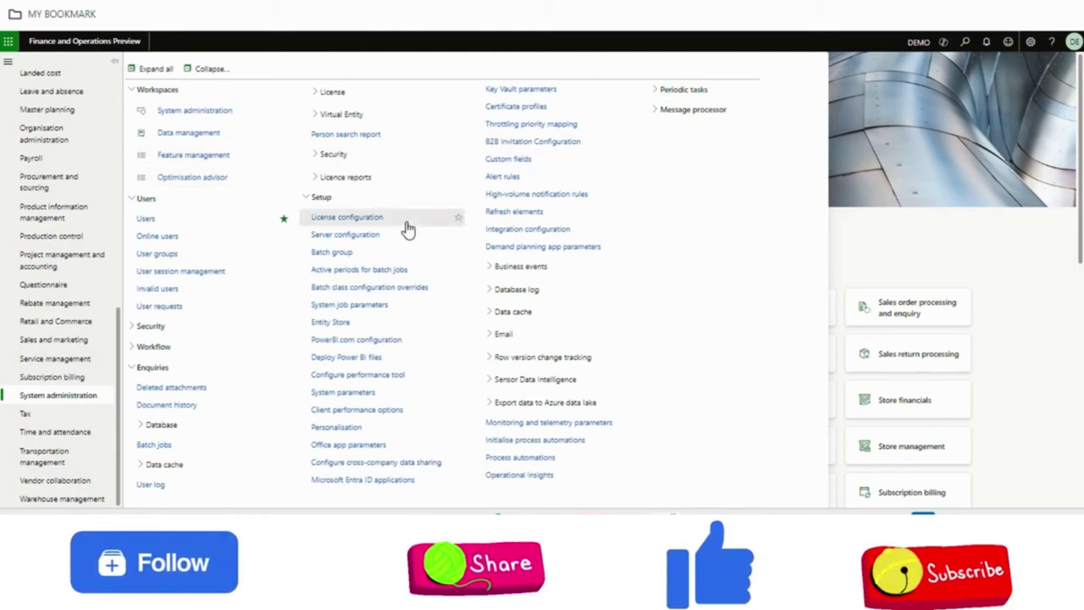
Open the Data management workspace, look through its framework parameters, and return to the workspace.
left_click(203, 140)
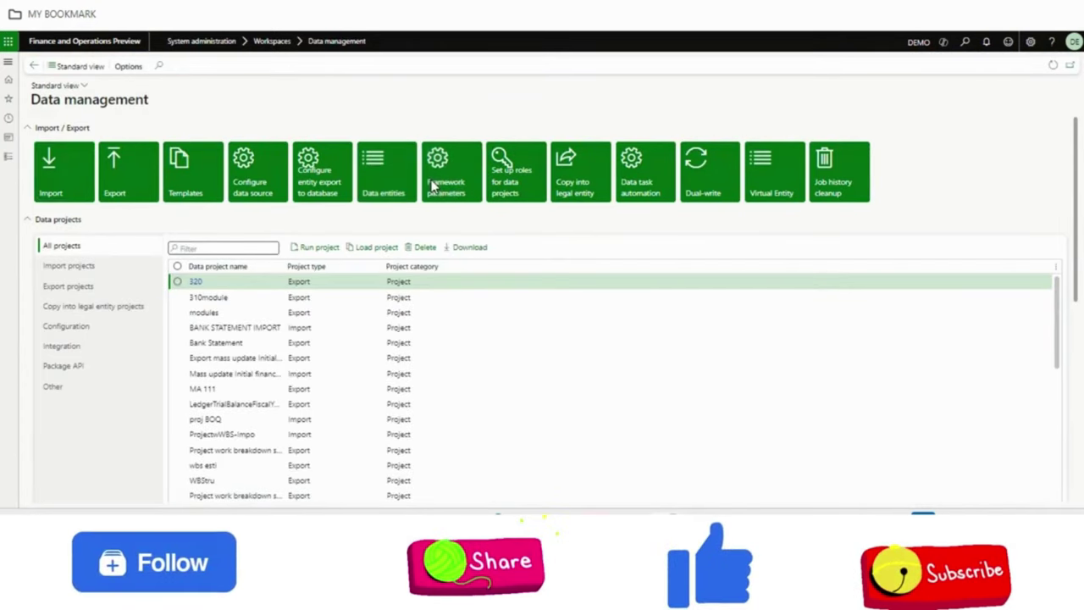
left_click(432, 186)
key("alt+f")
left_click(1022, 335)
left_click(546, 271)
left_click(135, 188)
left_click(39, 71)
Open the BANK STATEMENT IMPORT data project and go over its Bank statement header and Bank statement lines entities.
left_click(284, 364)
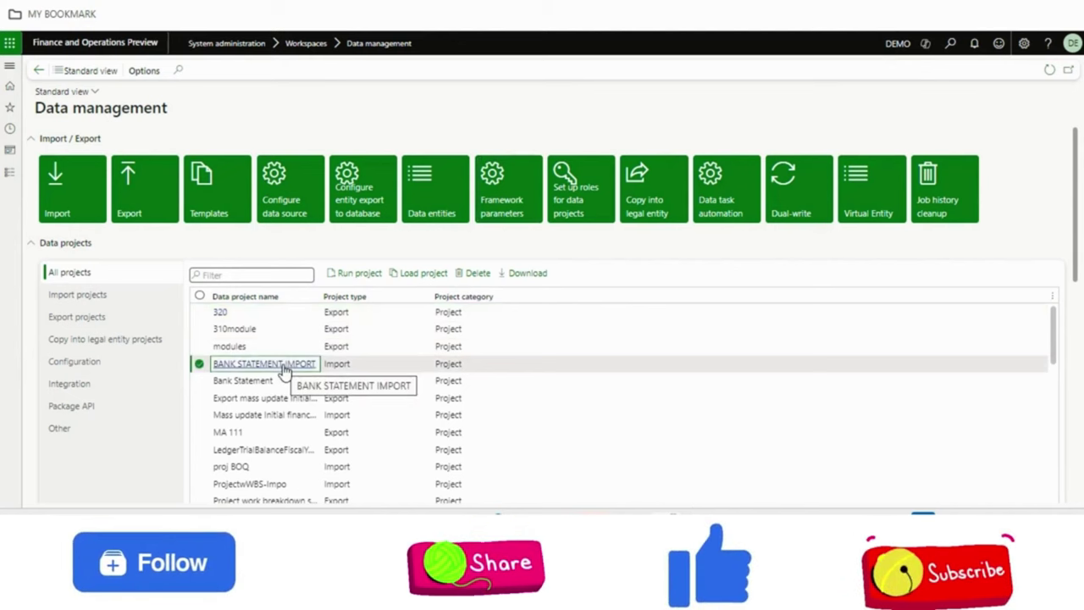
left_click(284, 364)
left_click(144, 345)
left_click(76, 361)
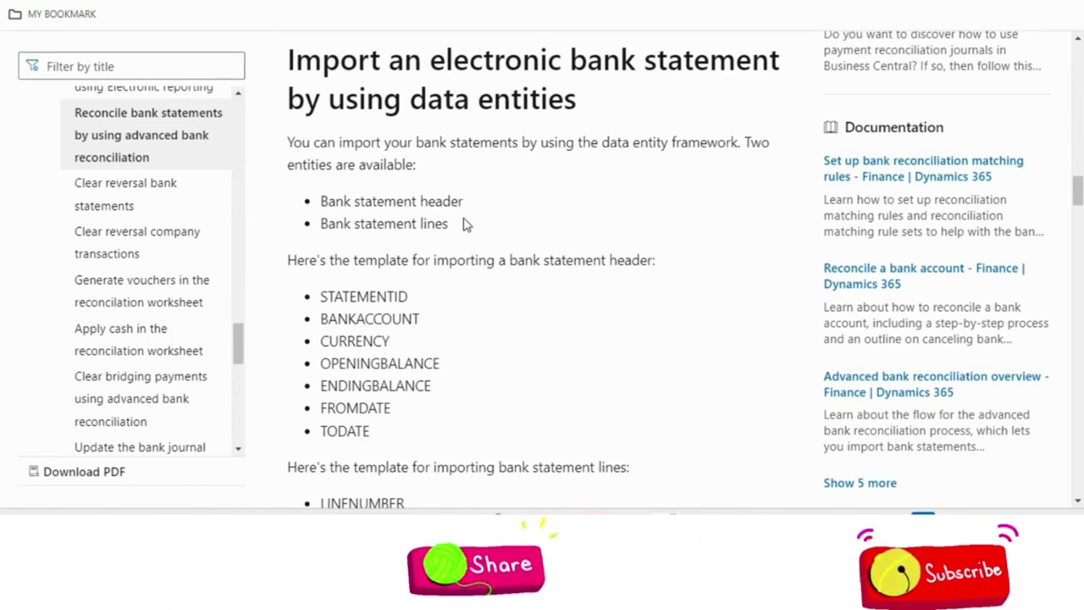
Read the documentation on importing bank statements with data entities, covering the two entities and their header and line template fields.
left_click_drag(464, 224, 321, 201)
left_click(521, 224)
left_click_drag(323, 298, 402, 426)
left_click(401, 429)
left_click_drag(1080, 186, 1079, 210)
left_click_drag(322, 136, 443, 416)
left_click(496, 283)
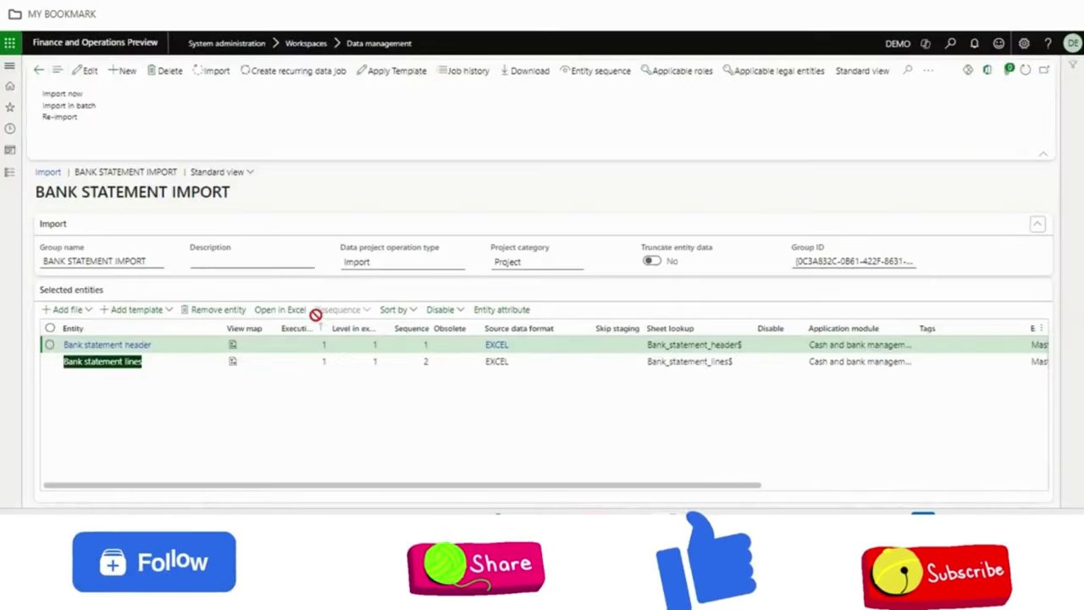
Open the Bank statement header workbook from the Downloads folder and enlarge it to full size.
left_click(283, 359)
left_click(520, 498)
double_click(268, 107)
double_click(229, 133)
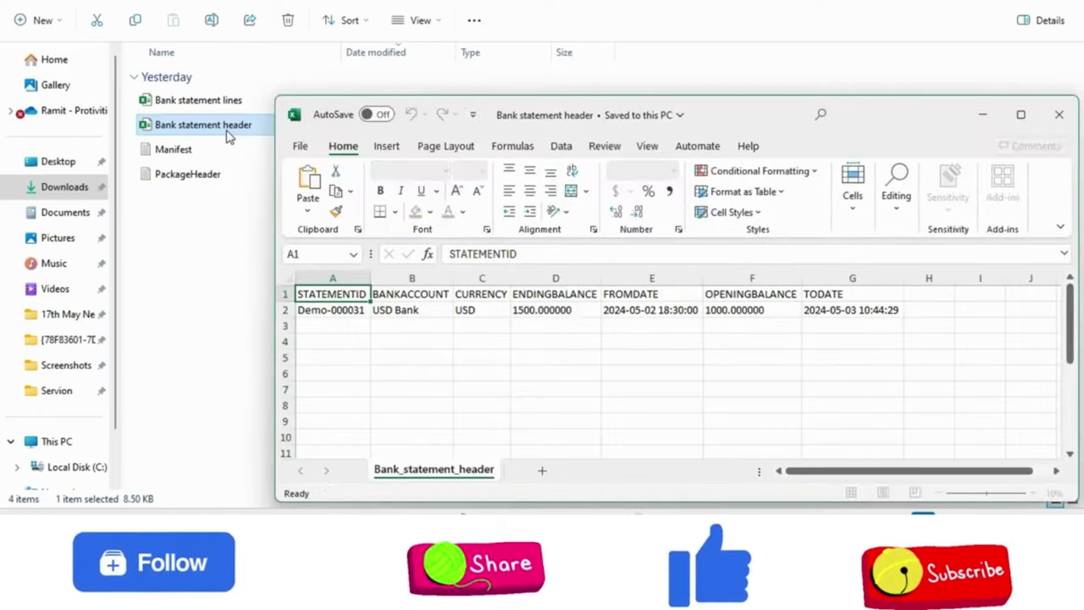
left_click(1020, 114)
Examine the statement ID, bank account, currency, balances and dates in the header workbook, and close it.
left_click(243, 150)
key("Home")
key("Right")
key("Right")
key("Right")
key("Right")
key("Right")
key("Right")
key("Left")
key("Left")
key("alt+F4")
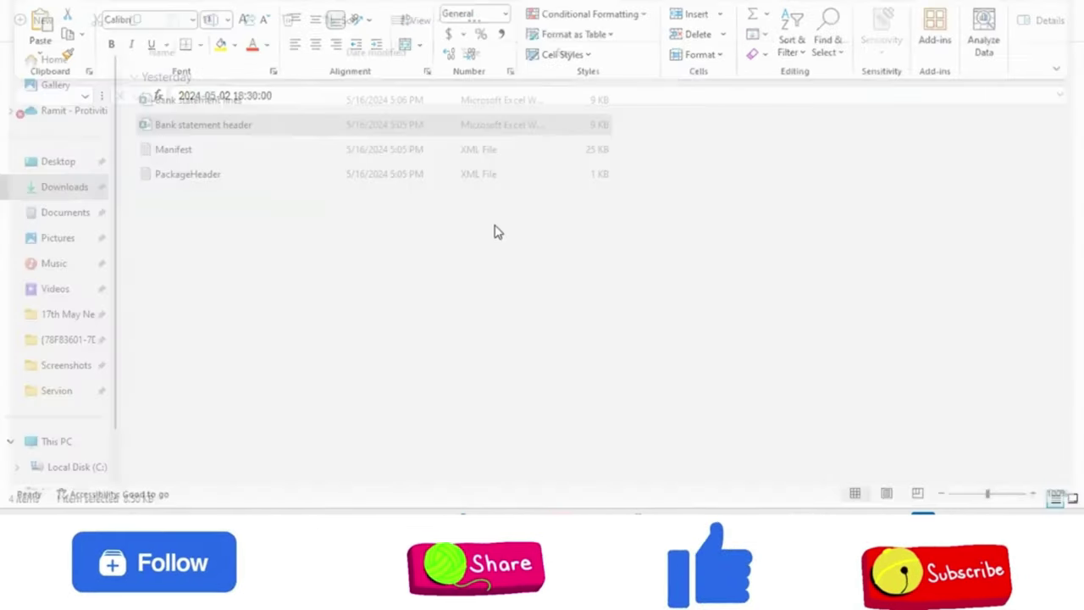
Open the Bank statement lines workbook and auto-fit the width of all columns on the sheet.
double_click(218, 101)
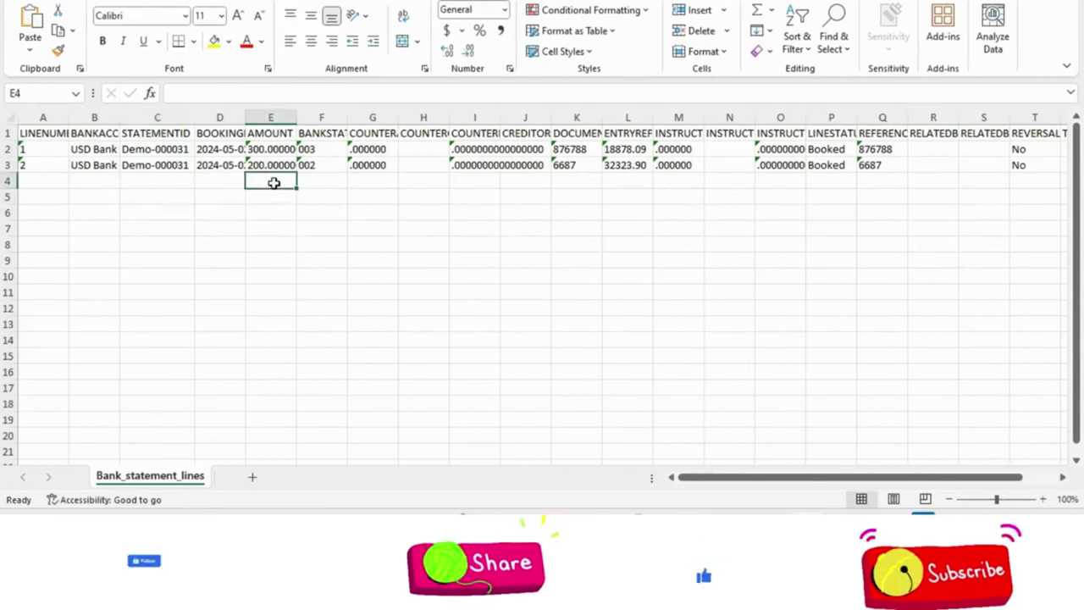
left_click(115, 164)
left_click(12, 116)
double_click(69, 116)
Examine each column heading and its values across the Bank_statement_lines sheet, and close the workbook.
left_click(382, 153)
key("Right")
key("Right")
key("Right")
key("Right")
key("Right")
key("Right")
key("Right")
key("Right")
key("Left")
key("Left")
key("Left")
key("Right")
key("Right")
key("Right")
key("Left")
key("Left")
key("Right")
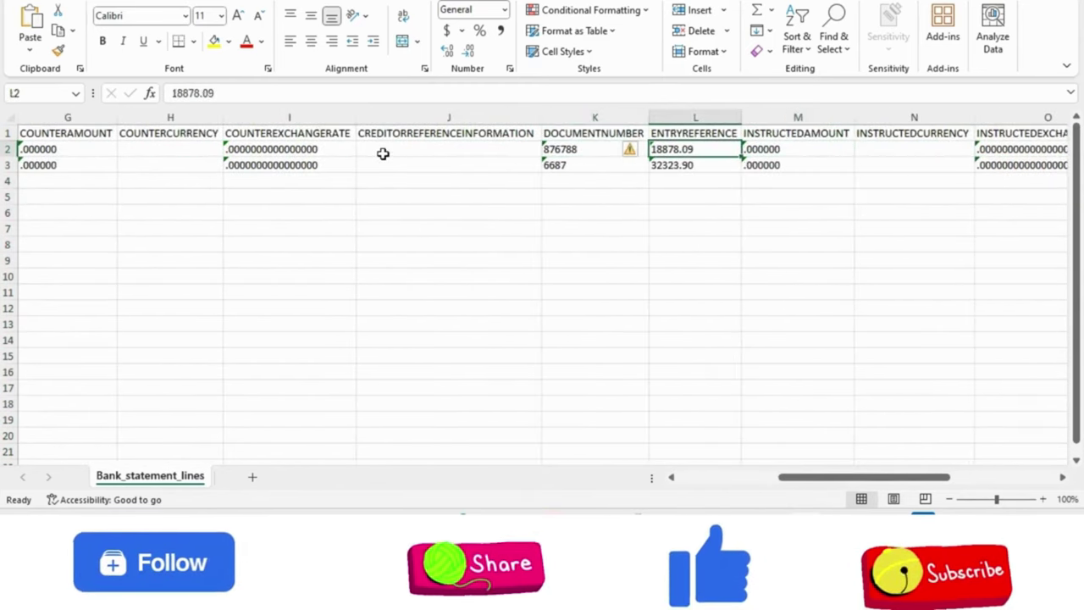
key("Up")
key("Right")
key("Right")
key("Right")
key("Right")
key("Right")
key("Right")
key("Right")
key("Left")
key("Left")
key("Left")
key("Down")
key("Right")
key("Right")
key("Right")
key("Right")
key("Right")
key("Right")
key("Right")
key("Left")
key("Left")
key("Left")
key("Up")
key("Right")
key("Down")
left_click(128, 230)
left_click(405, 214)
key("alt+F4")
left_click(554, 249)
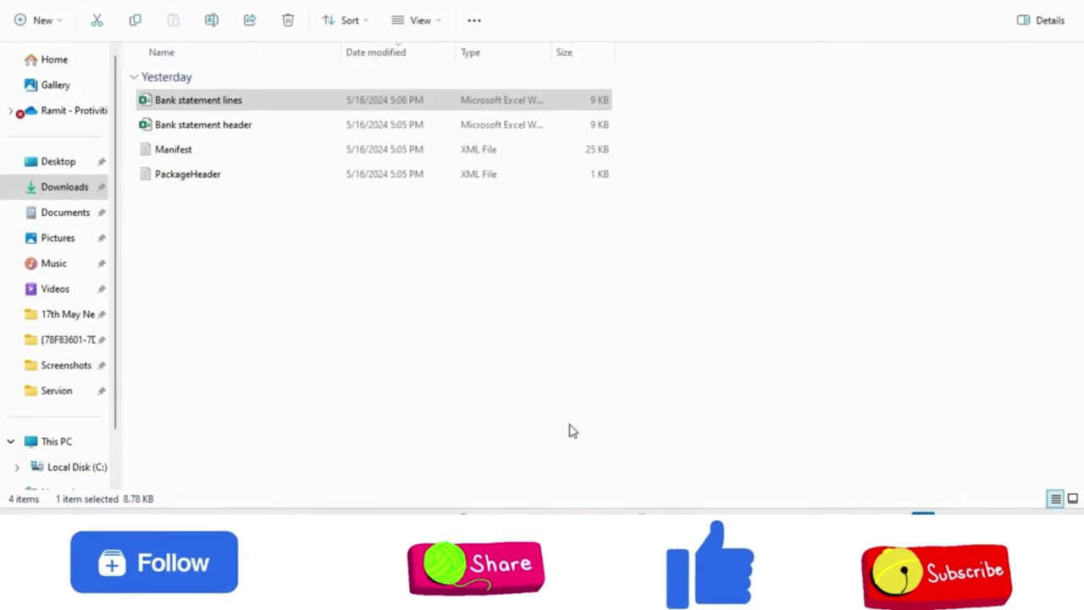
Switch back to the BANK STATEMENT IMPORT project and remove its Bank statement header and Bank statement lines entities.
mouse_move(608, 508)
left_click(608, 454)
left_click(46, 364)
left_click(265, 359)
key("Up")
key("Return")
left_click(40, 88)
left_click(50, 327)
left_click(199, 312)
Set up a new file for the project with source data format EXCEL and the Bank statement header entity.
left_click(82, 312)
left_click(92, 410)
left_click(94, 410)
type("bank sta")
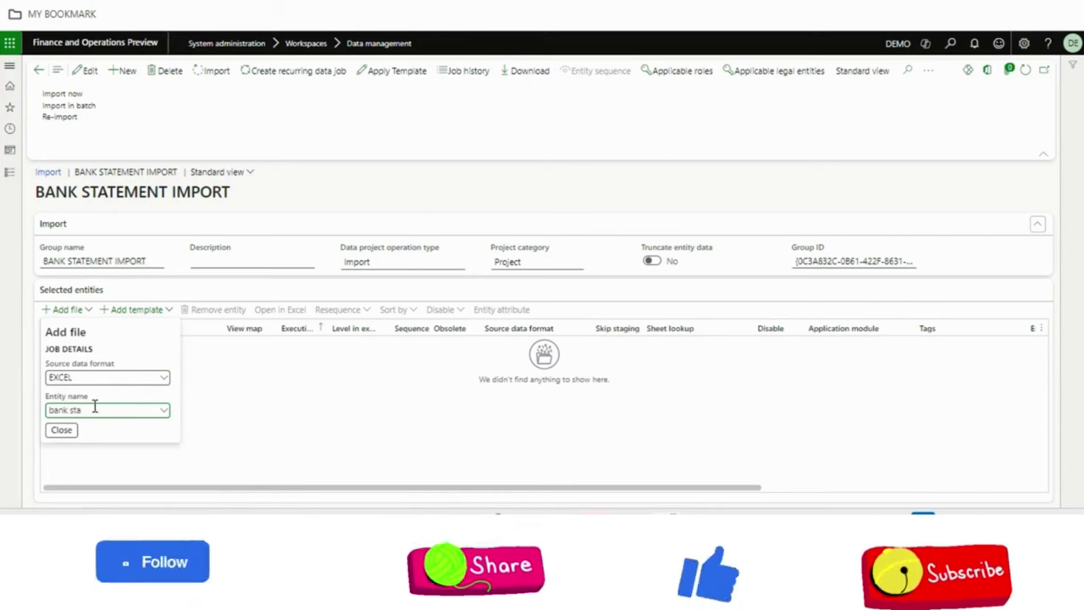
type("tement head")
left_click(139, 313)
Upload the Bank statement header workbook from the Downloads folder to the header entity.
left_click(176, 461)
left_click(88, 175)
left_click(584, 38)
double_click(259, 213)
left_click(238, 111)
left_click(646, 479)
Set up another file with source data format EXCEL and the Bank statement lines entity.
left_click(76, 317)
left_click(75, 312)
type("exc")
left_click(103, 411)
left_click(102, 411)
type("bank statement line")
left_click(143, 309)
Upload the Bank statement lines workbook to the lines entity and close the file entry form.
left_click(177, 461)
left_click(243, 88)
left_click(646, 479)
left_click(370, 213)
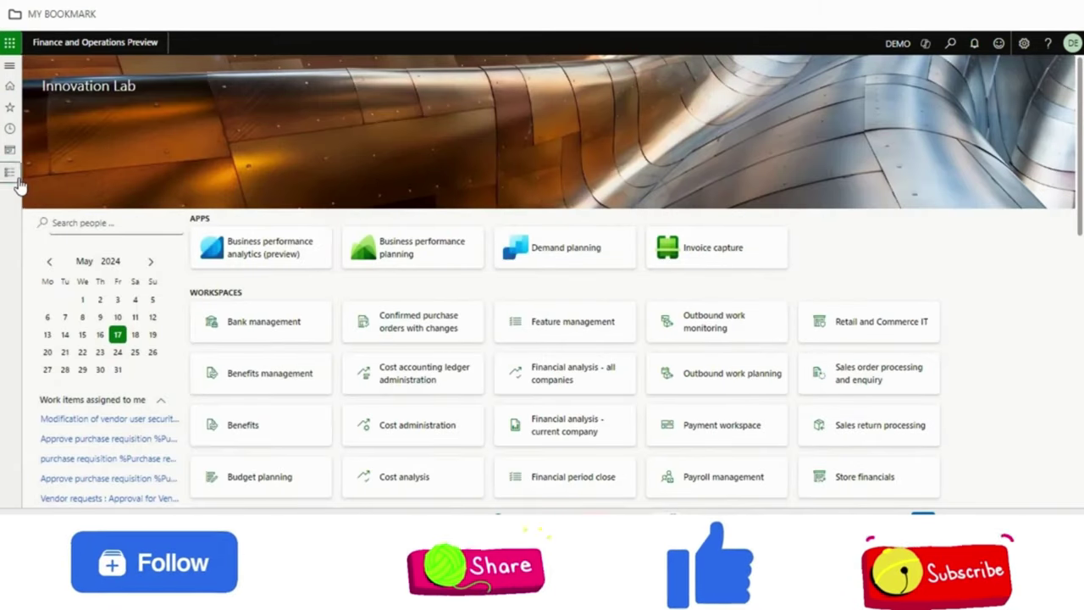
Open the Bank statements list in Cash and bank management and check the last USD Bank statement, Demo-000025.
left_click(12, 174)
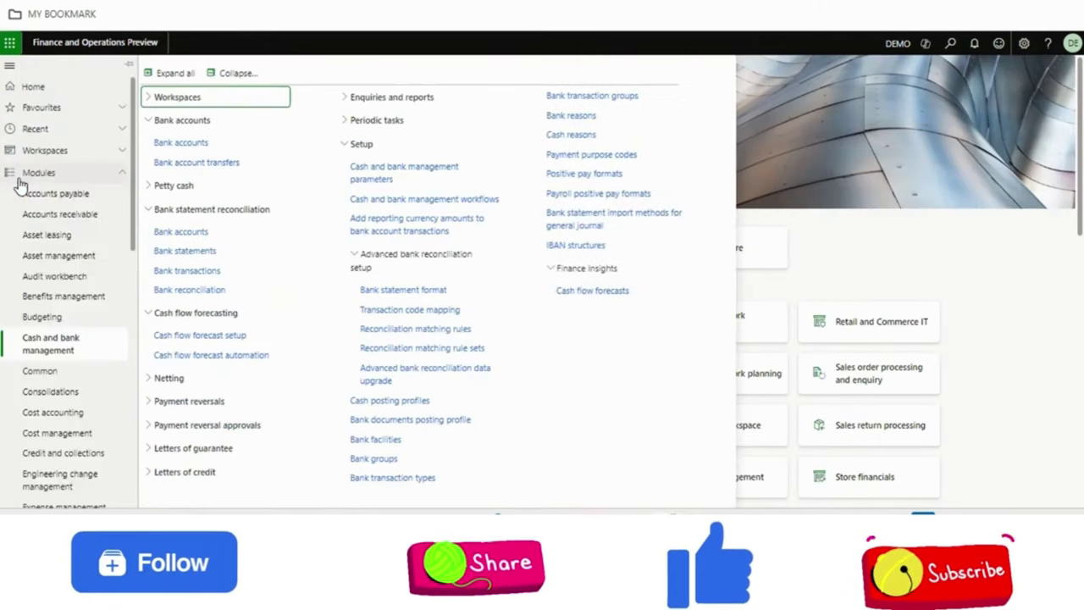
left_click(187, 260)
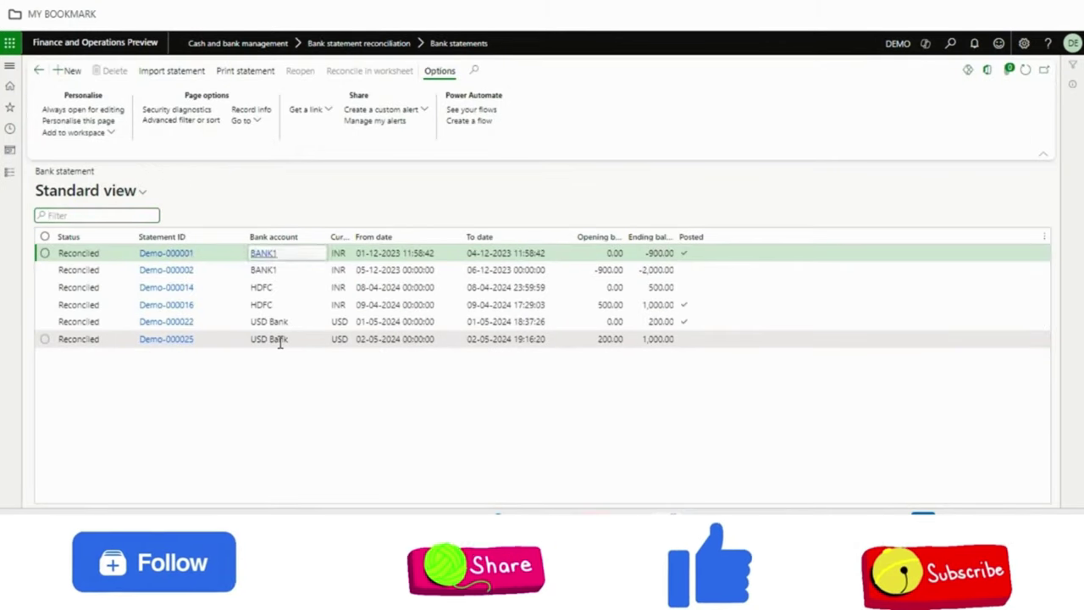
left_click(276, 340)
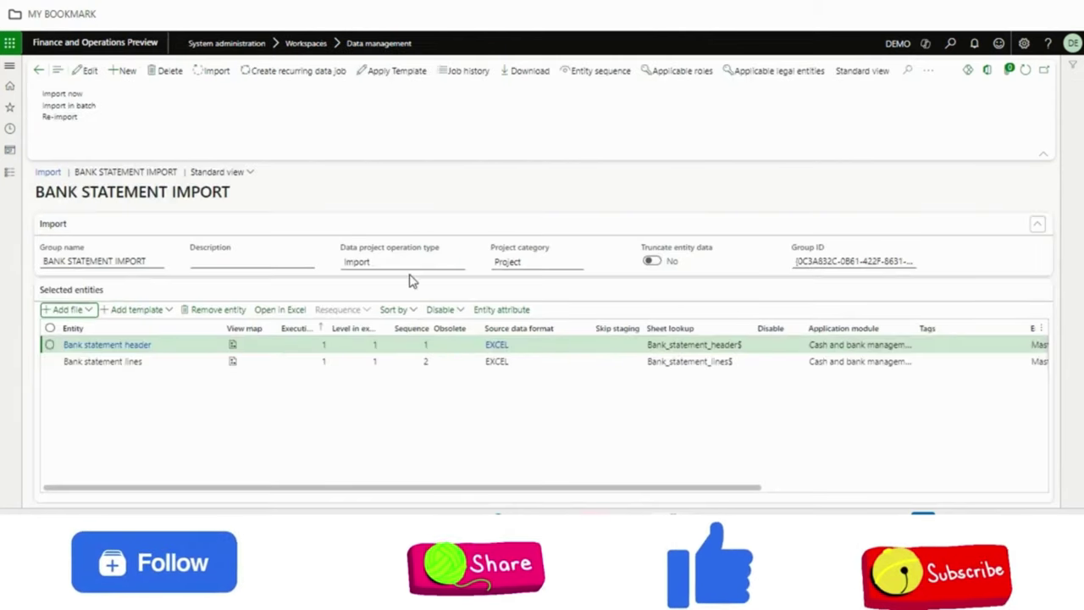
Run the import of the BANK STATEMENT IMPORT project and dismiss the batch job notice.
left_click(211, 72)
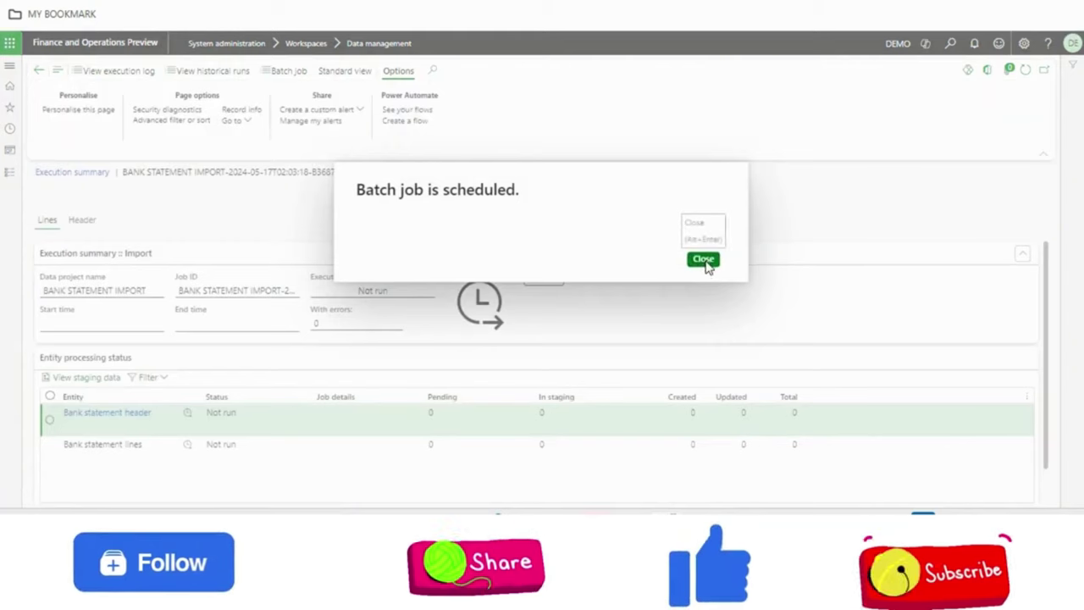
left_click(702, 259)
Refresh the import's execution summary repeatedly to follow the processing status of the header and lines entities.
left_click(544, 283)
left_click(546, 288)
left_click(546, 288)
left_click(546, 288)
left_click(546, 288)
left_click(546, 288)
left_click(546, 288)
left_click(546, 288)
left_click(546, 288)
left_click(546, 288)
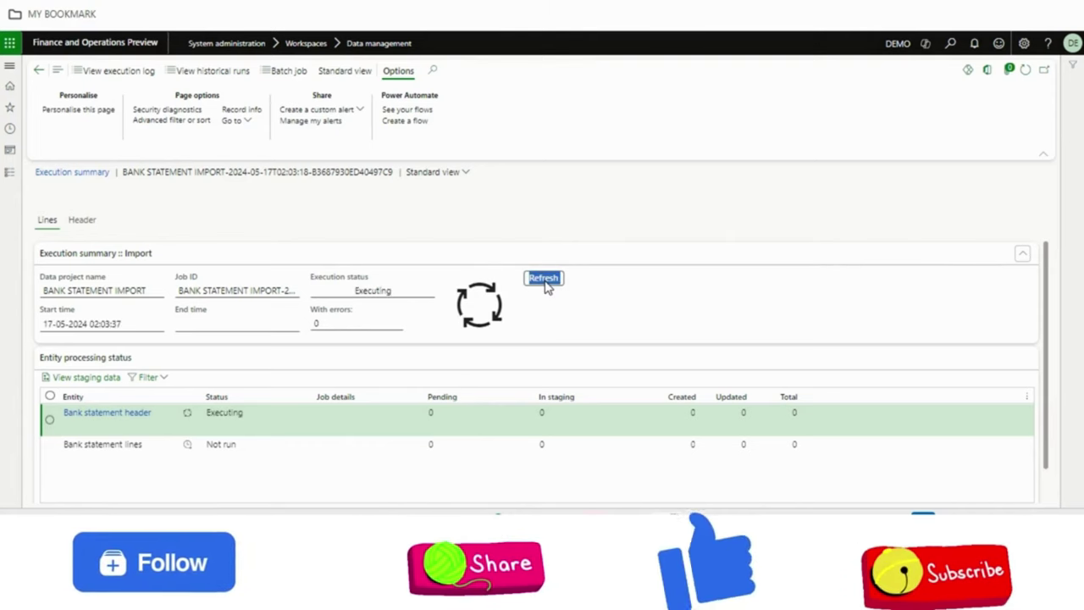
left_click(546, 288)
left_click(546, 288)
left_click(546, 288)
left_click(546, 288)
left_click(546, 288)
left_click(546, 288)
left_click(546, 287)
left_click(546, 288)
left_click(546, 288)
left_click(546, 288)
left_click(546, 288)
left_click(546, 288)
left_click(546, 288)
left_click(546, 288)
left_click(546, 288)
left_click(546, 288)
left_click(546, 288)
left_click(546, 287)
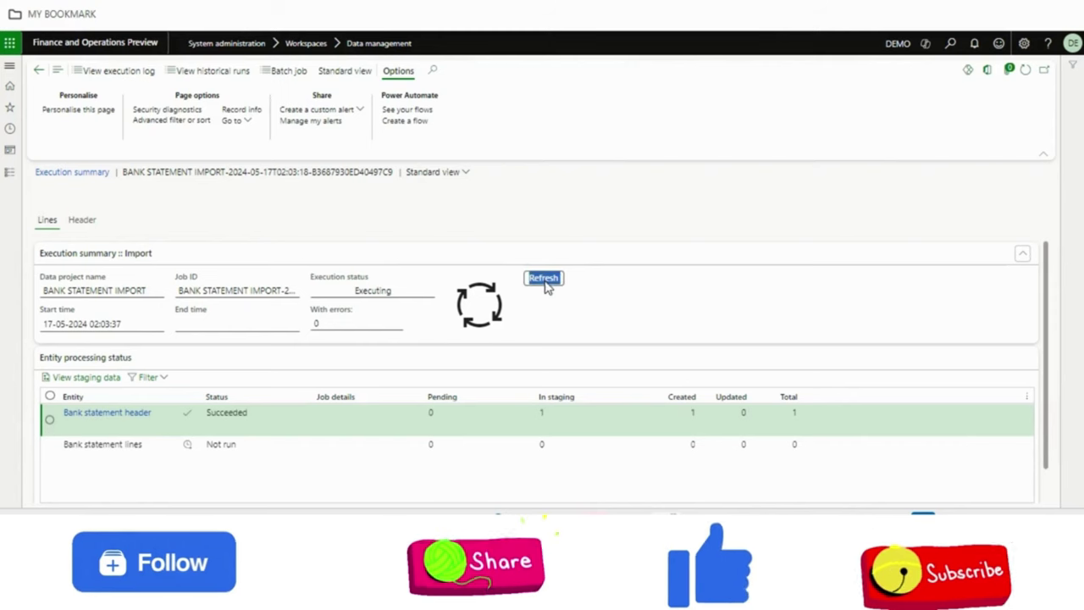
double_click(546, 281)
left_click(543, 286)
left_click(543, 280)
left_click(543, 279)
left_click(543, 283)
left_click(543, 281)
left_click(542, 282)
left_click(542, 283)
Refresh the Bank statements list and check the bank account and dates of the imported USD Bank statement, Demo-000031.
left_click(556, 447)
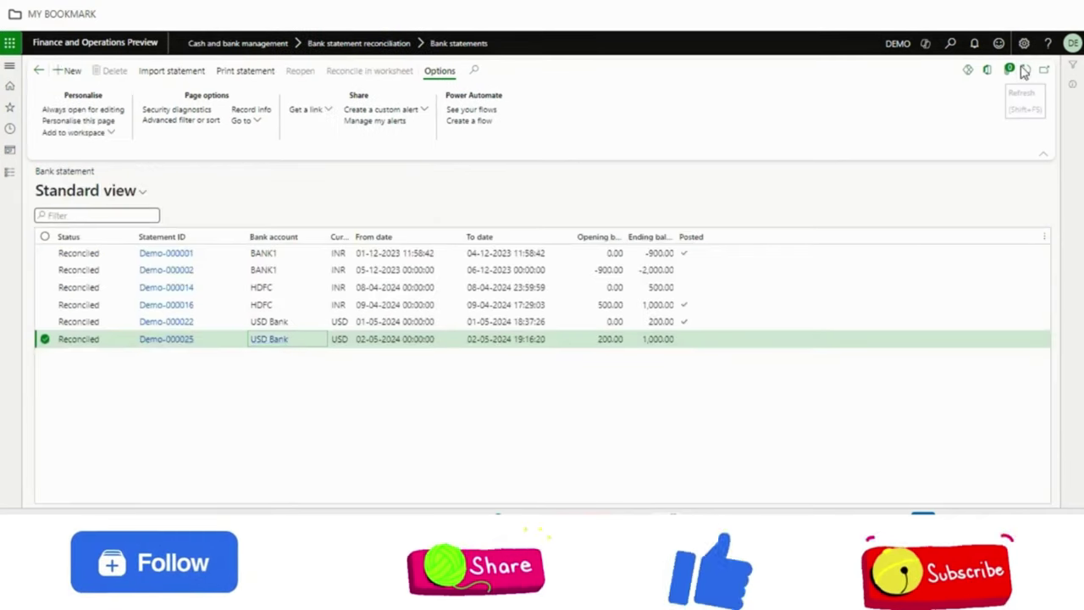
left_click(1023, 72)
left_click(294, 358)
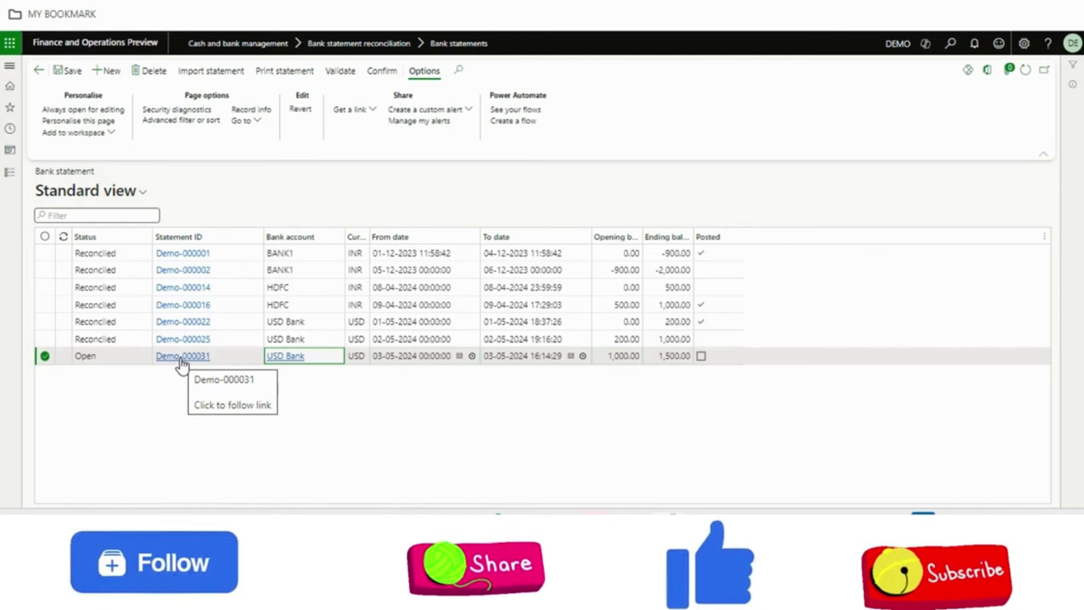
left_click(387, 355)
left_click(297, 404)
left_click(387, 357)
left_click(531, 358)
Open bank statement Demo-000031 and examine its statement lines, including their amounts and document numbers.
left_click(187, 356)
scroll(1046, 313, "down", 2)
left_click_drag(851, 491, 637, 477)
left_click(853, 403)
Validate and confirm bank statement Demo-000031.
left_click(359, 71)
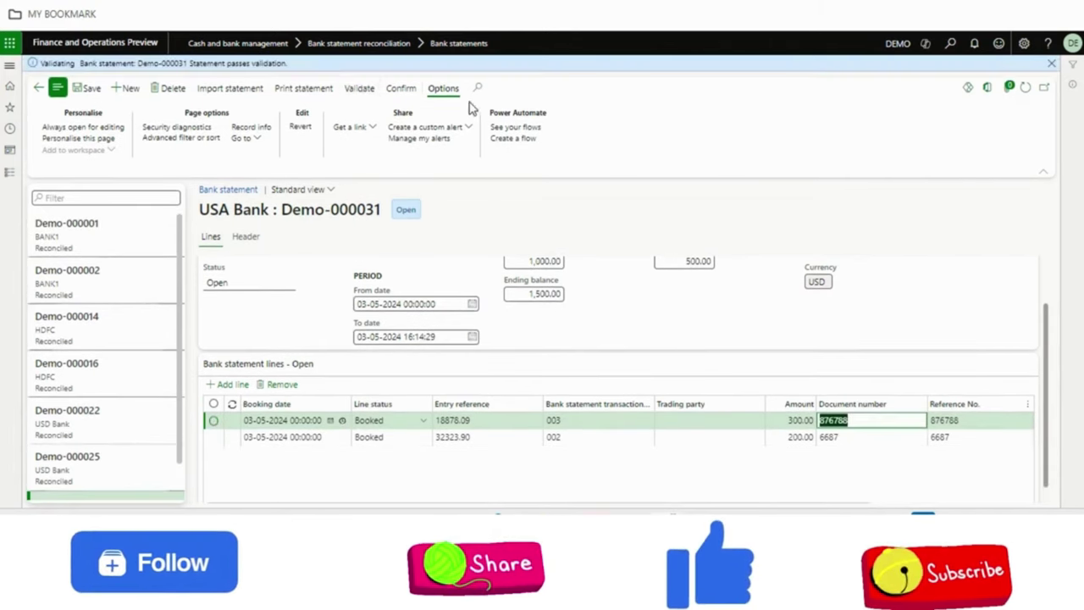
left_click(403, 89)
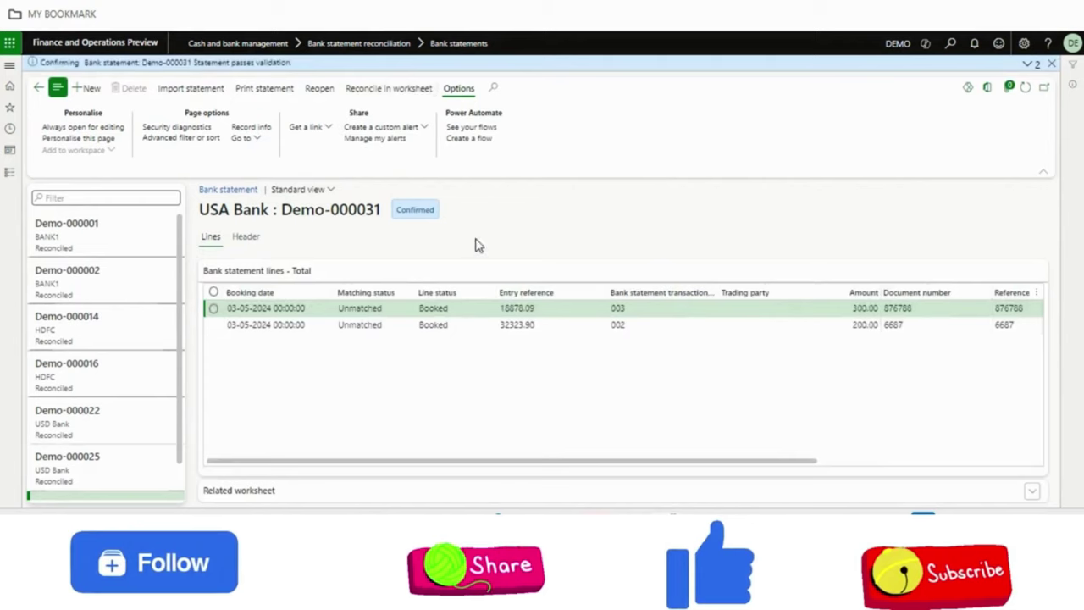
Create the reconciliation worksheet for the confirmed statement Demo-000031, return to the statement and dismiss the low-battery notices.
left_click(370, 90)
left_click(113, 74)
left_click(196, 72)
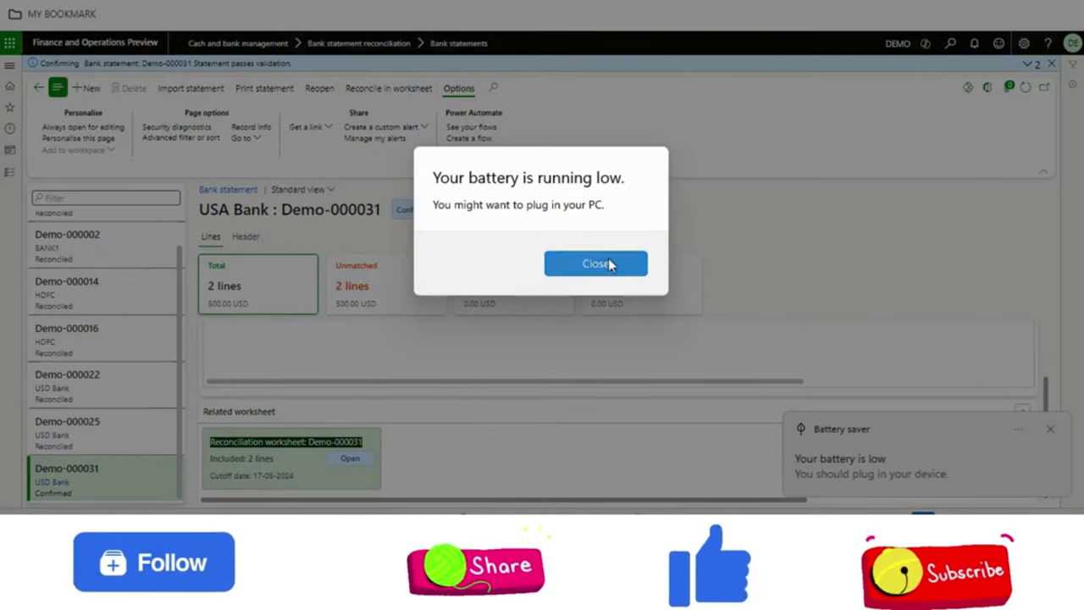
left_click(595, 264)
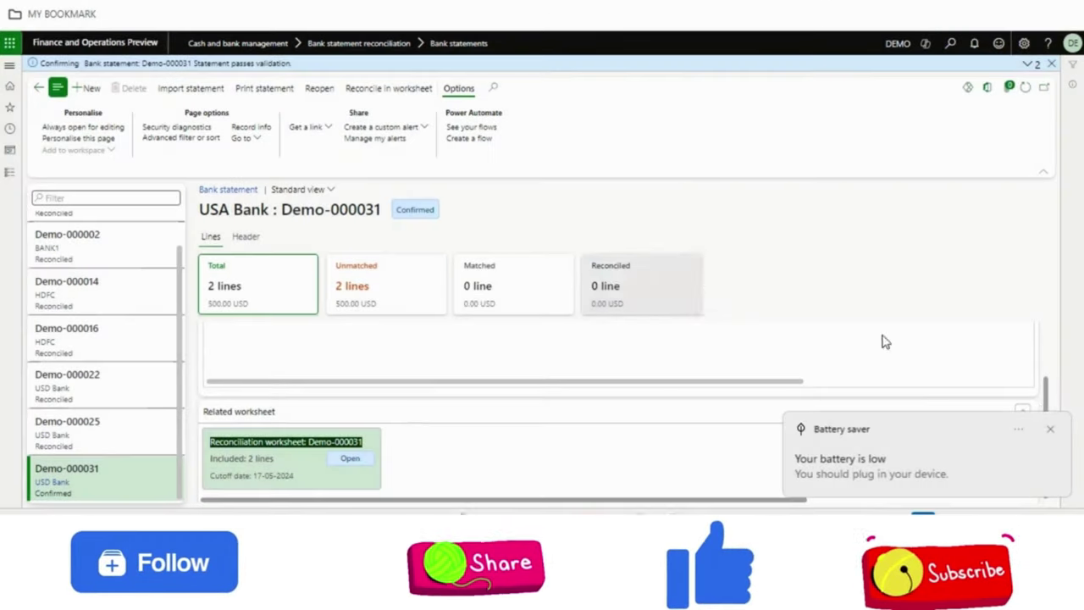
left_click(1050, 430)
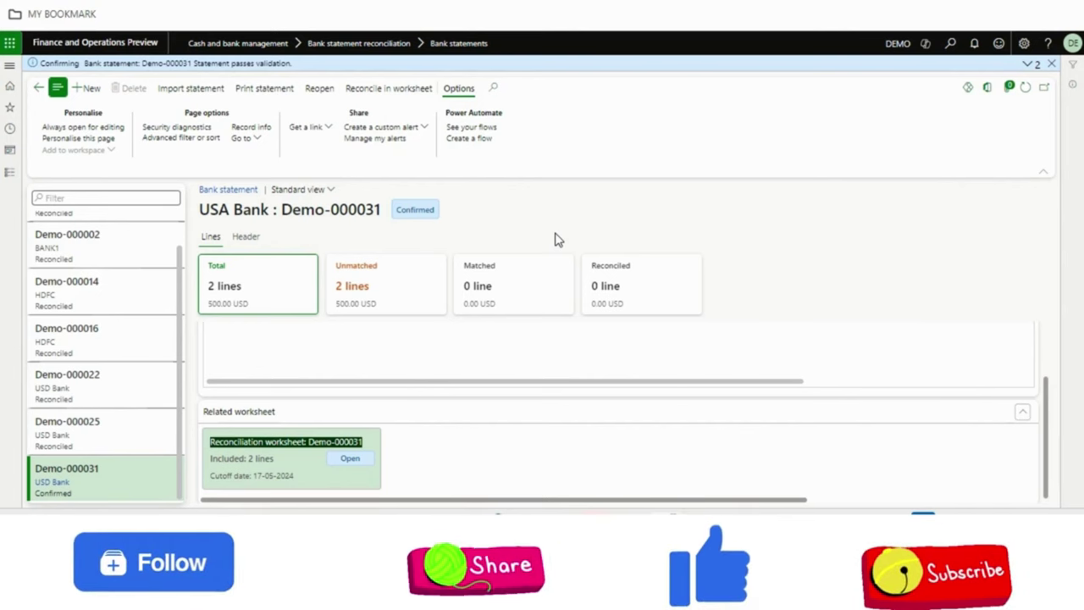